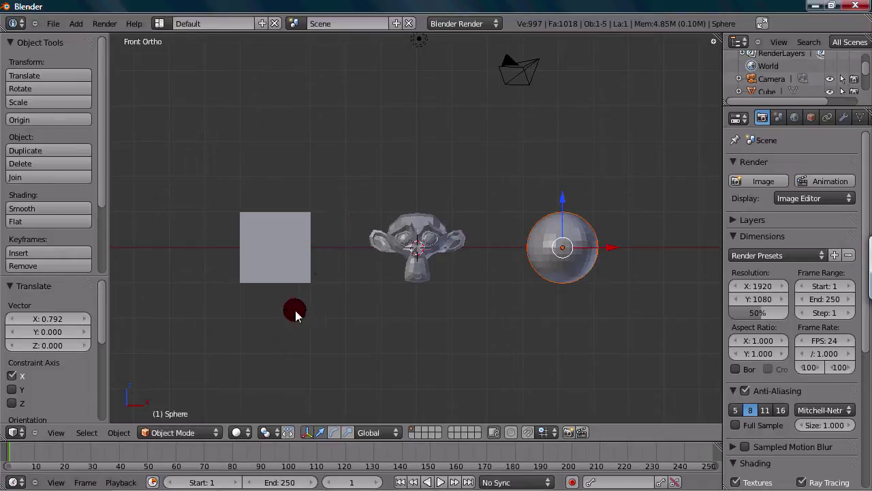
- Open the Viewport Shading list with its Textured, Solid, Wireframe and Bounding Box modes
click(242, 432)
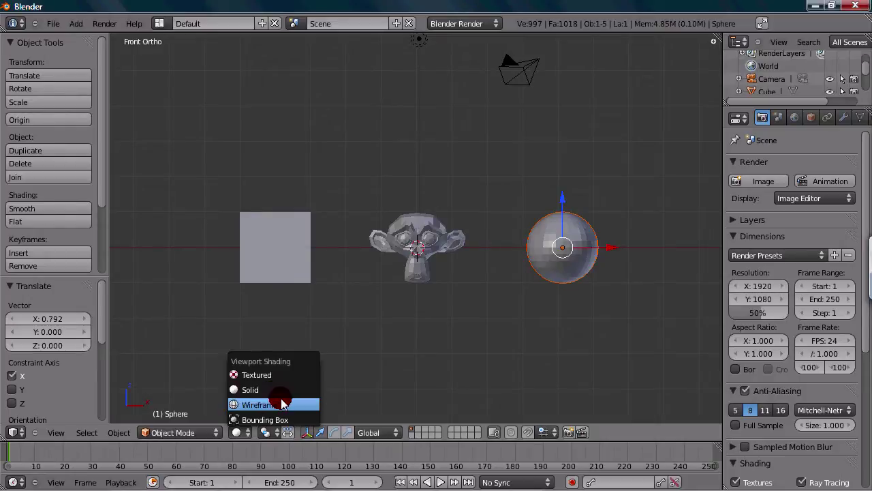
- Zoom the 3D view in and out on the solid-shaded cube, monkey and sphere
scroll(434, 243, up, 3)
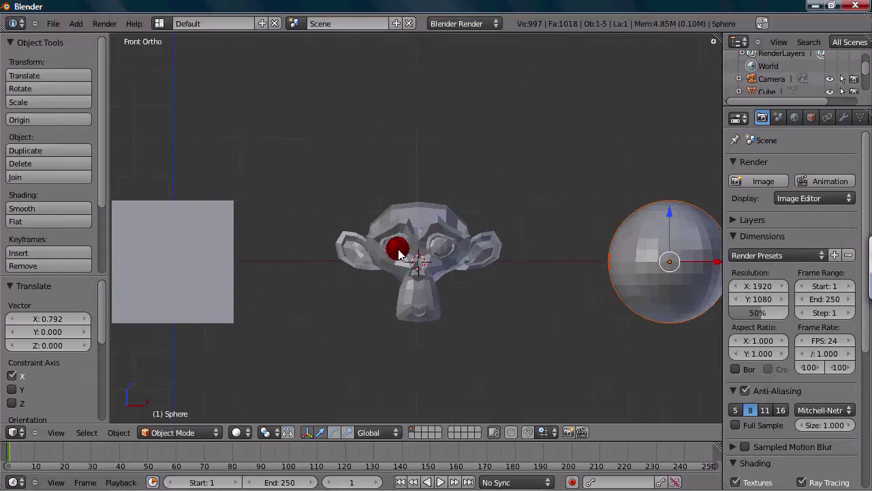
scroll(409, 242, down, 2)
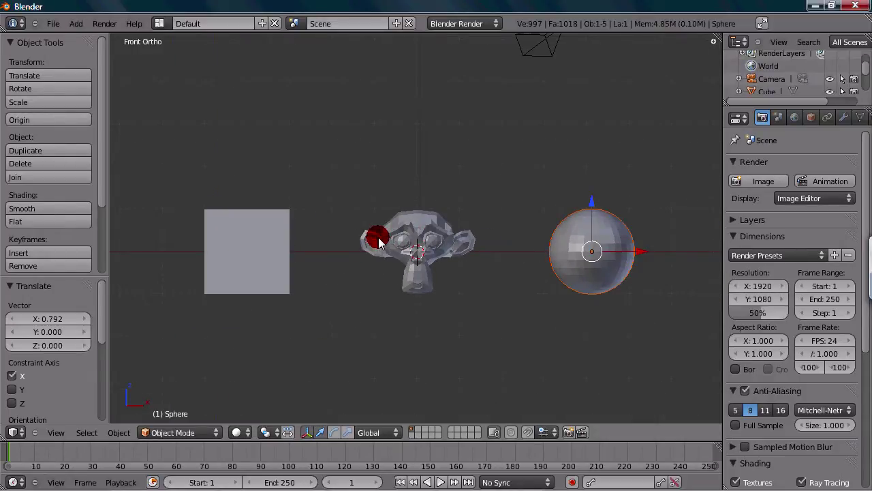
scroll(378, 240, down, 3)
scroll(378, 240, up, 3)
scroll(378, 240, down, 1)
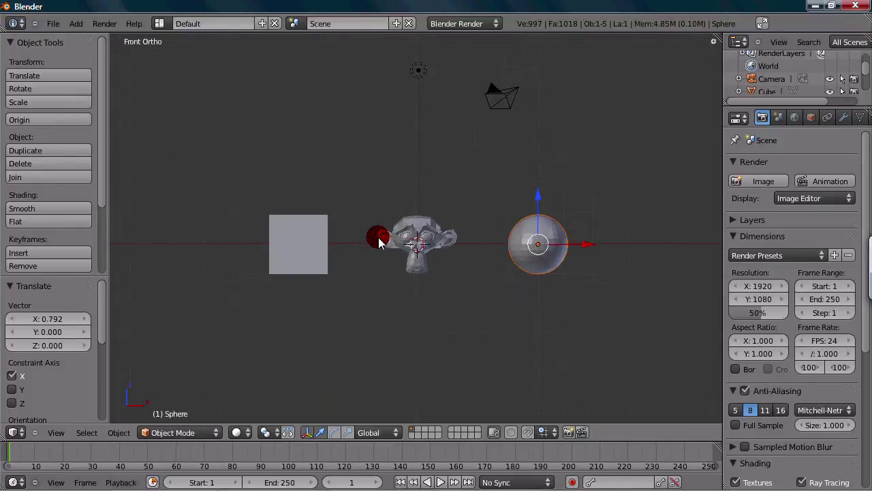
scroll(378, 240, up, 4)
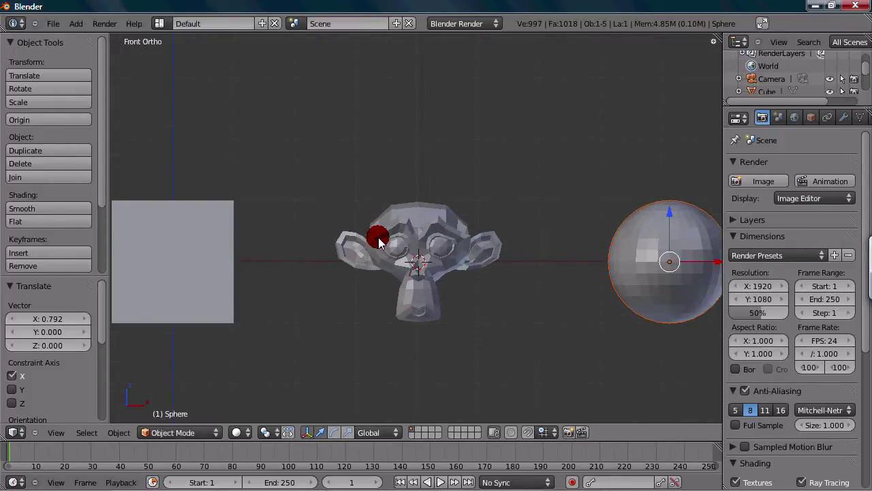
scroll(378, 240, down, 1)
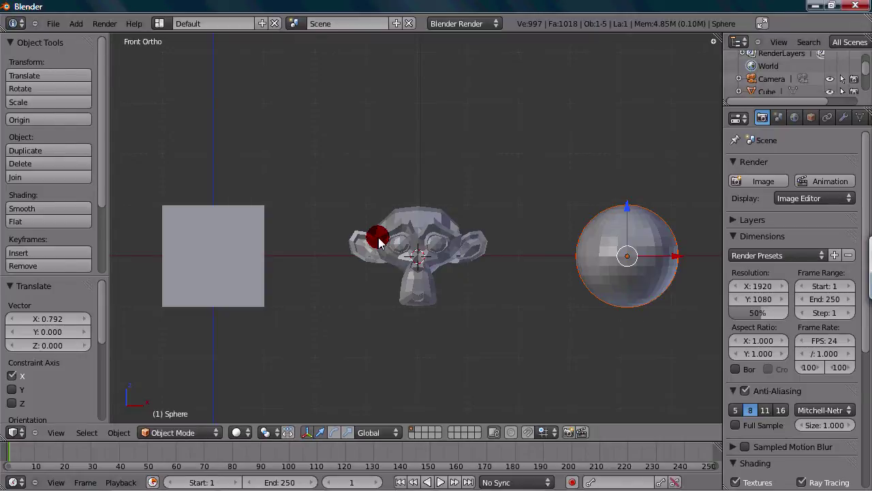
scroll(329, 208, down, 3)
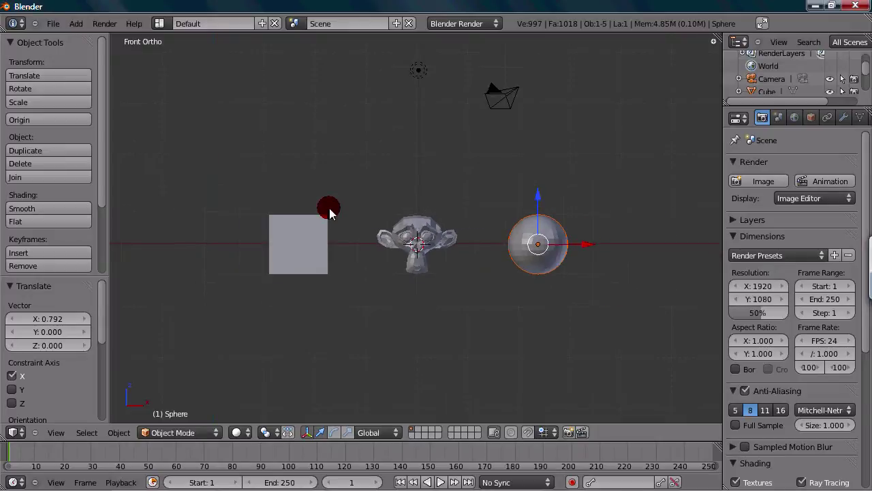
scroll(329, 207, down, 3)
scroll(438, 141, up, 6)
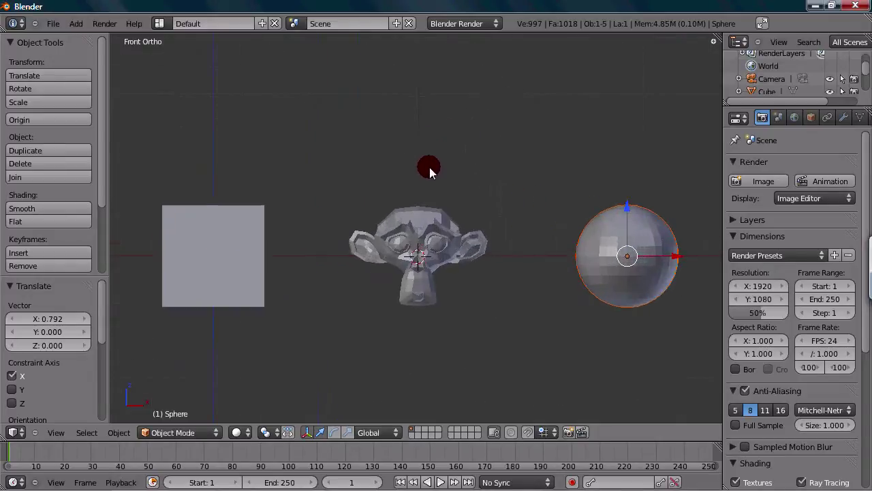
scroll(430, 172, down, 5)
scroll(422, 171, up, 5)
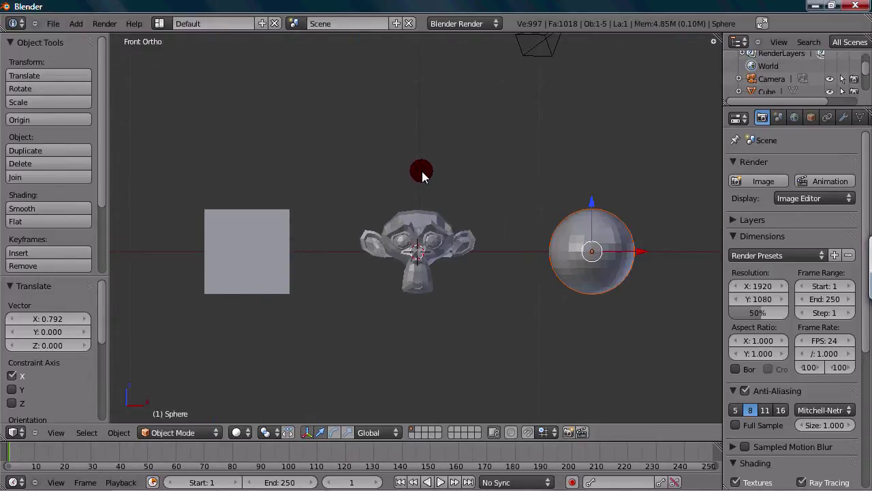
scroll(423, 172, down, 1)
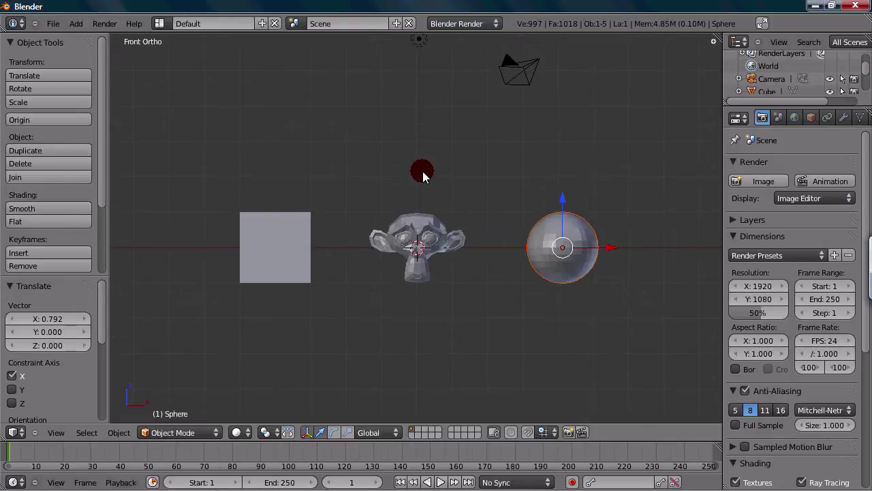
scroll(423, 171, up, 1)
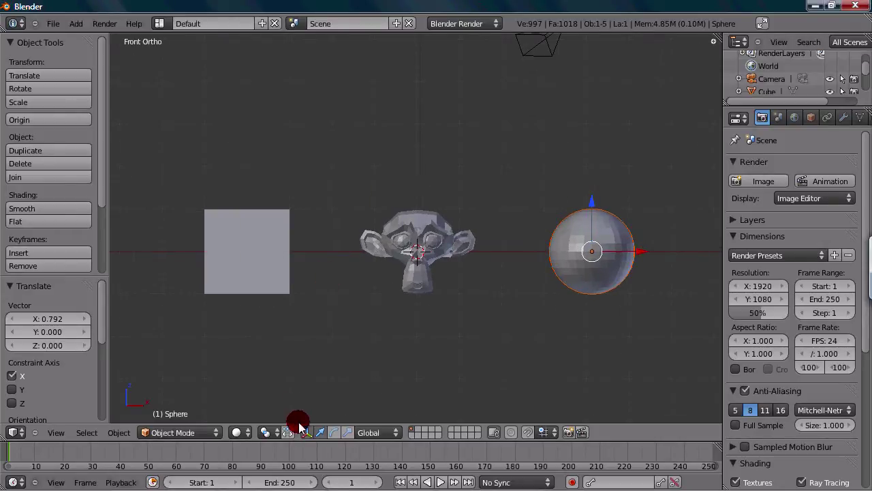
- Set the viewport to Wireframe shading, then toggle with Z, ending in wireframe
click(238, 432)
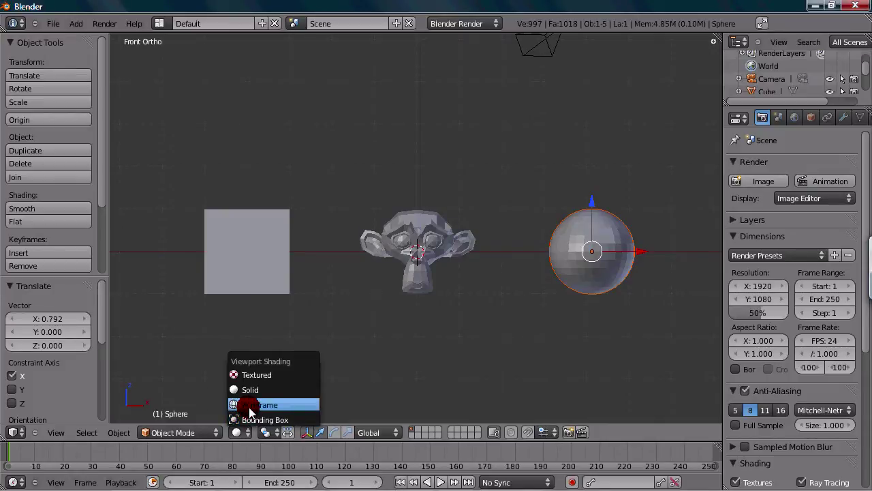
click(250, 408)
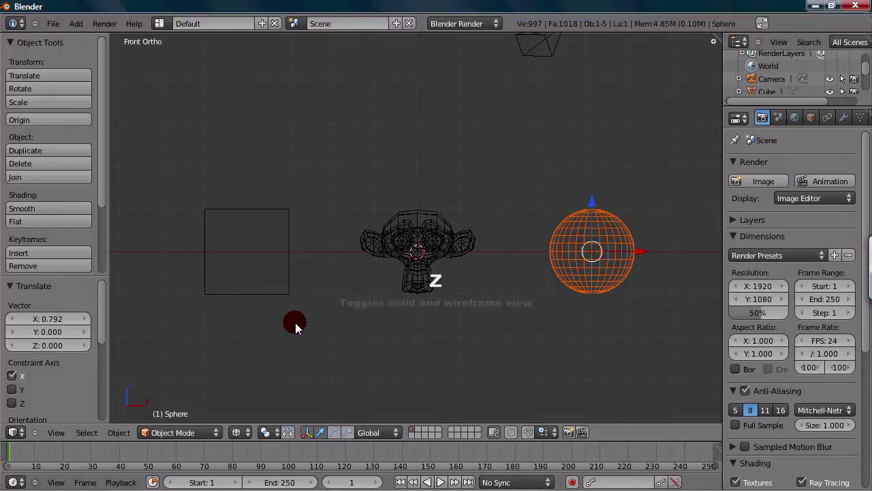
key(z)
key(z)
key(z)
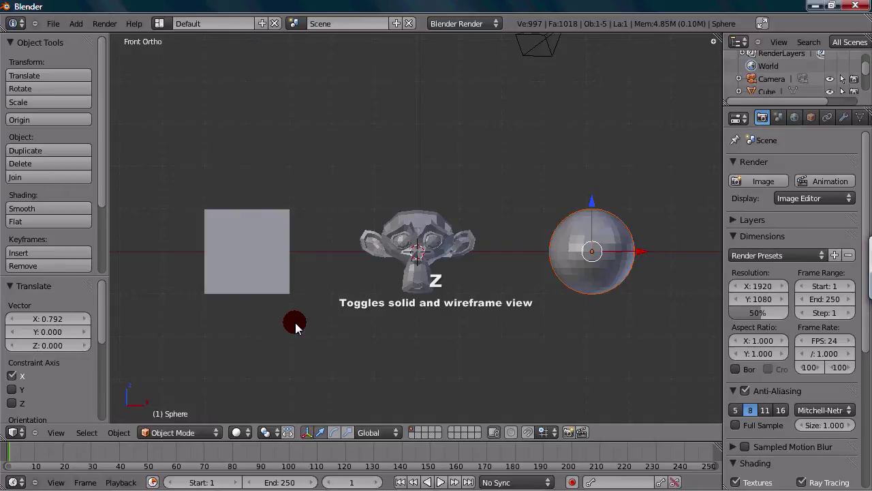
key(z)
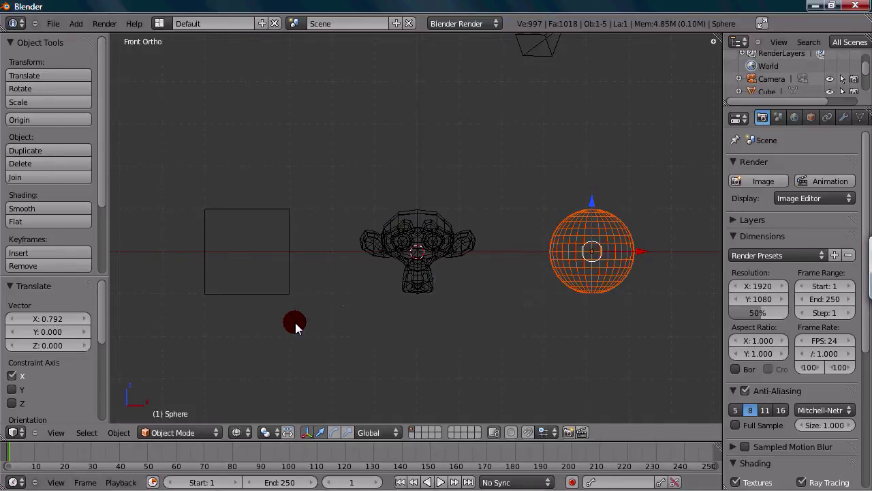
key(z)
key(z)
click(240, 432)
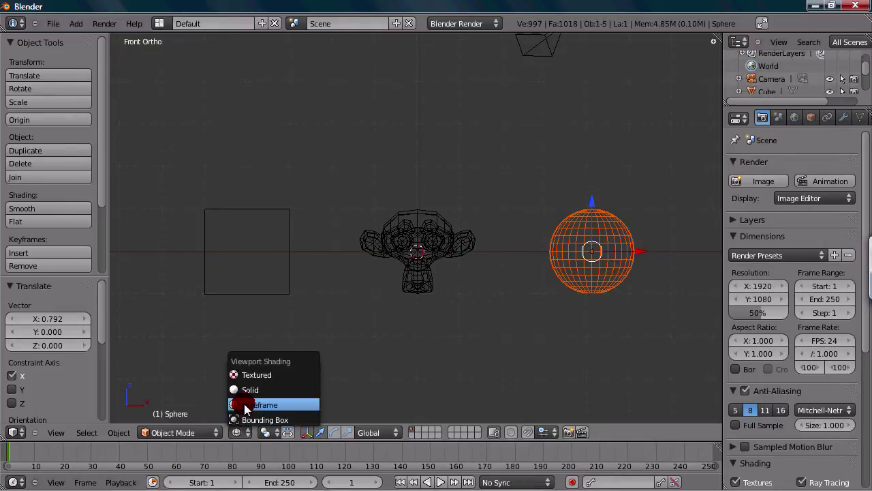
click(244, 406)
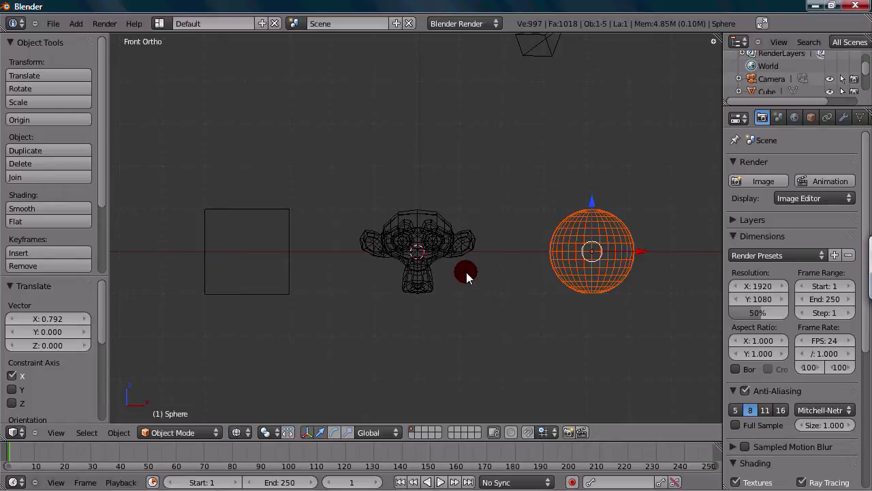
scroll(467, 272, up, 4)
shift+middle_drag(498, 261, 365, 252)
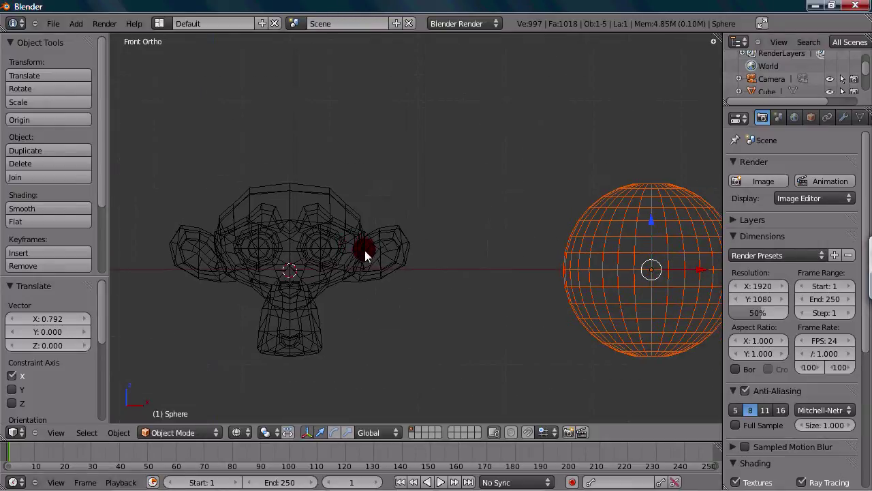
scroll(365, 253, down, 2)
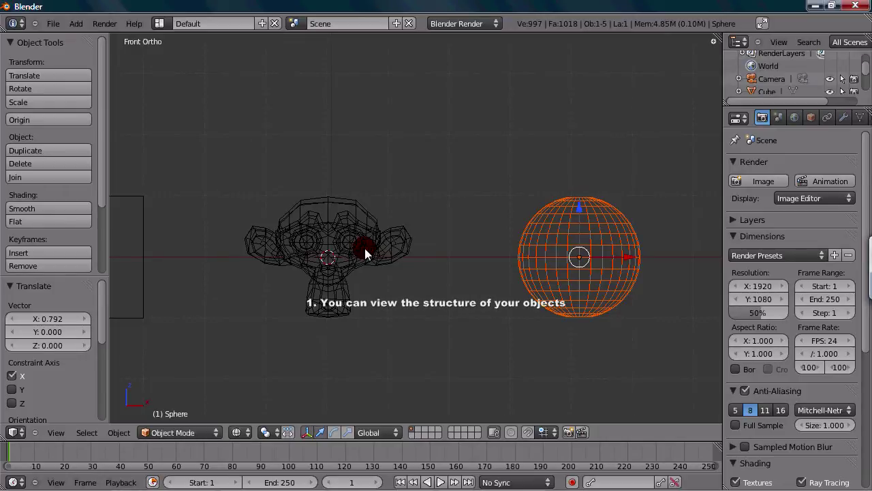
scroll(364, 248, up, 2)
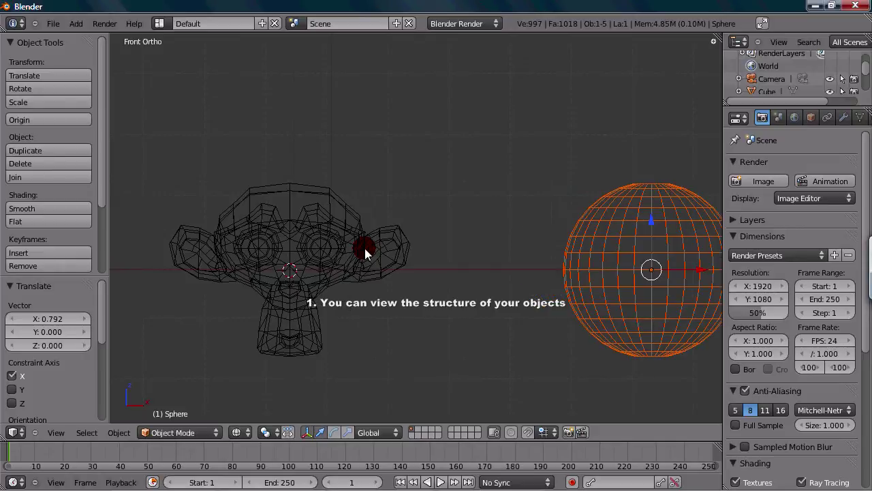
right_click(327, 254)
- Zoom in and out around the monkey, cube and sphere in the 3D view
scroll(328, 254, up, 2)
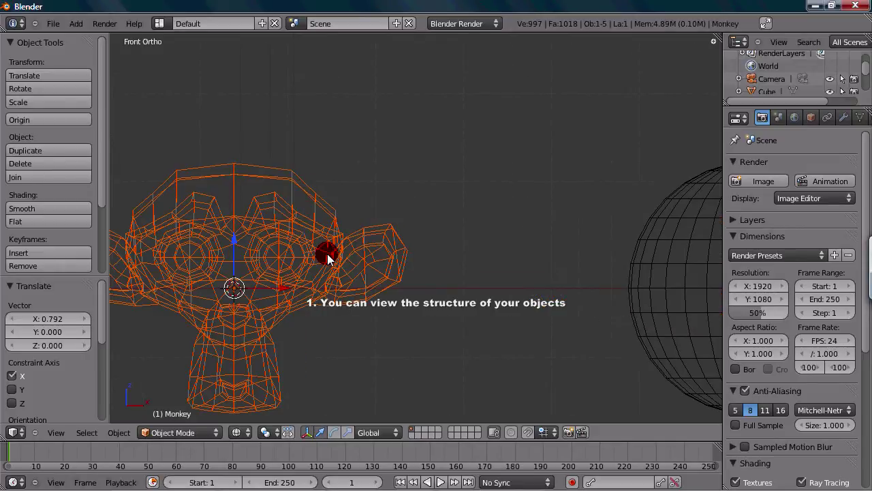
scroll(327, 254, up, 3)
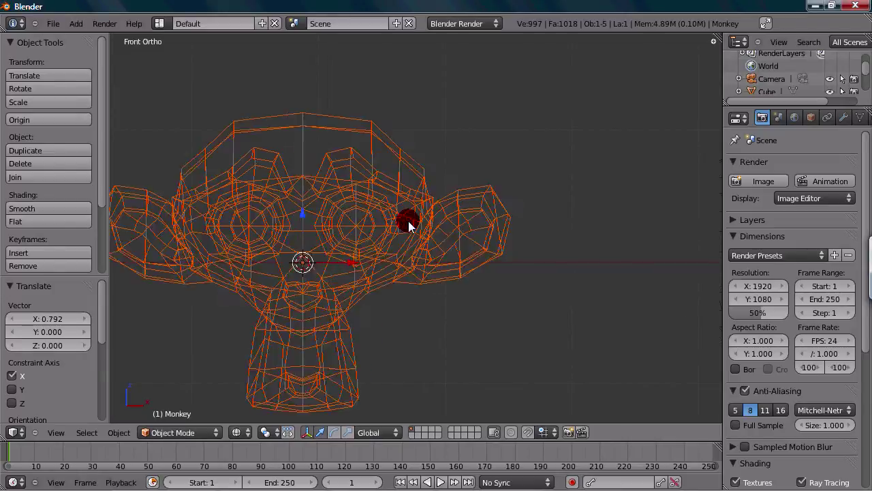
scroll(278, 222, down, 1)
scroll(296, 289, up, 1)
scroll(296, 289, up, 3)
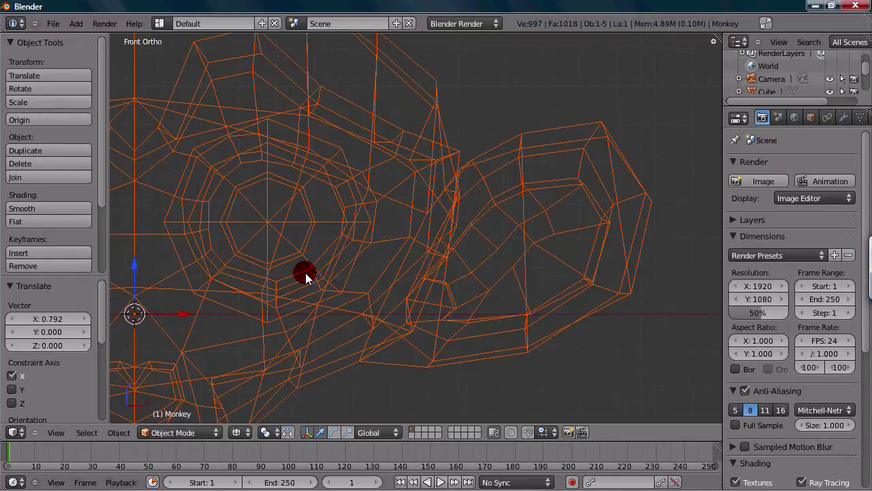
scroll(305, 273, down, 1)
scroll(298, 195, down, 3)
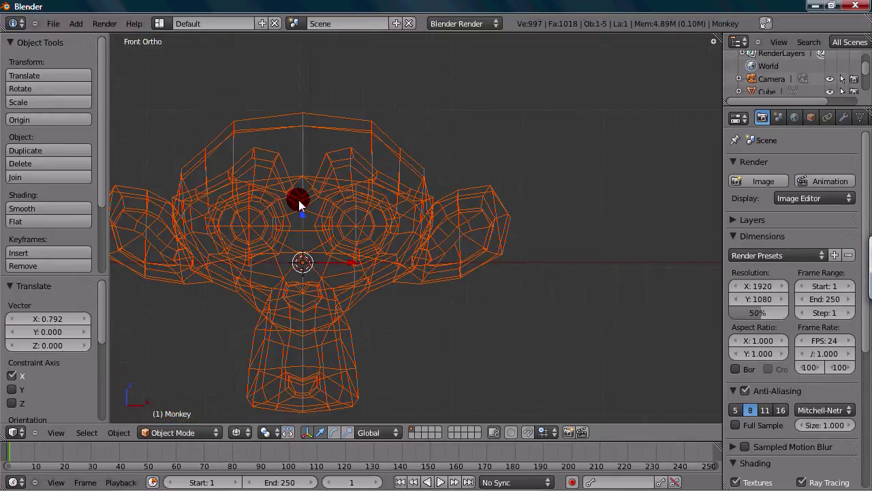
scroll(298, 200, down, 3)
scroll(360, 245, down, 3)
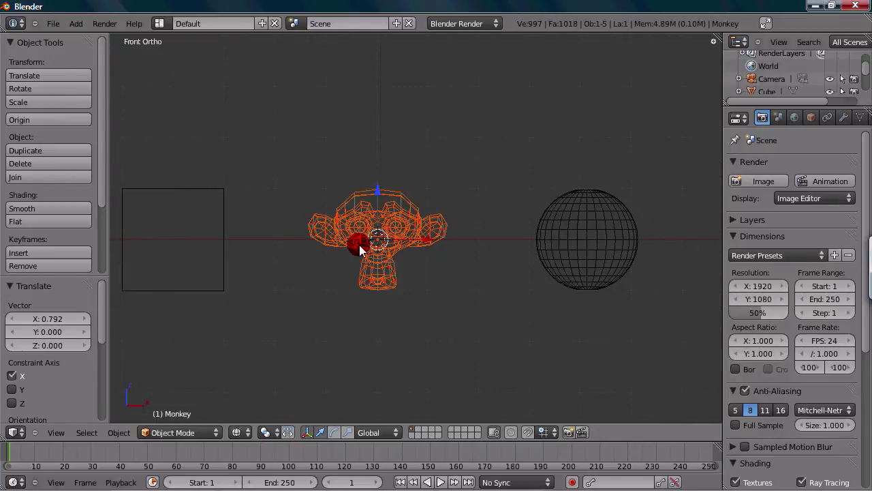
scroll(359, 245, up, 3)
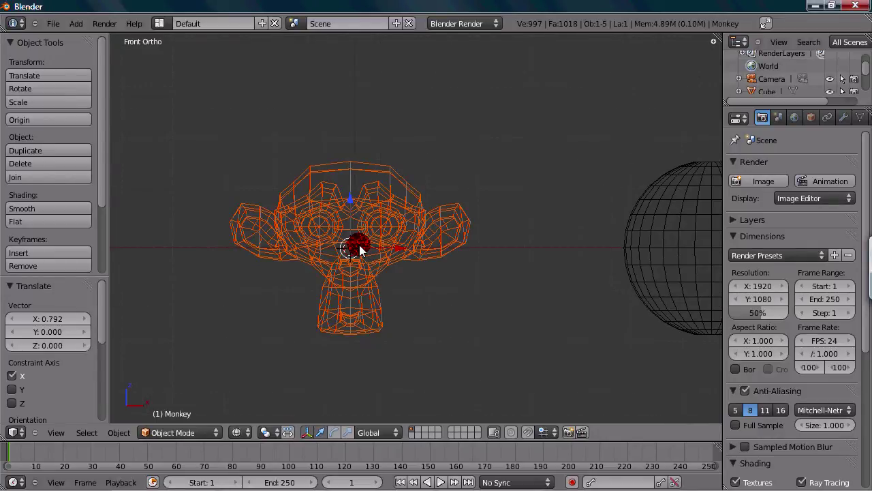
scroll(360, 245, down, 2)
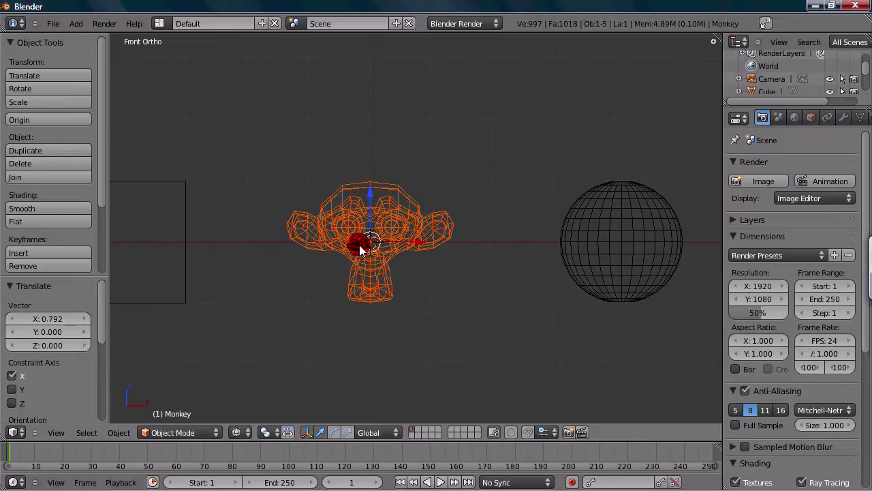
scroll(359, 244, up, 5)
- Toggle Z to solid and back to wireframe shading, then zoom out
key(z)
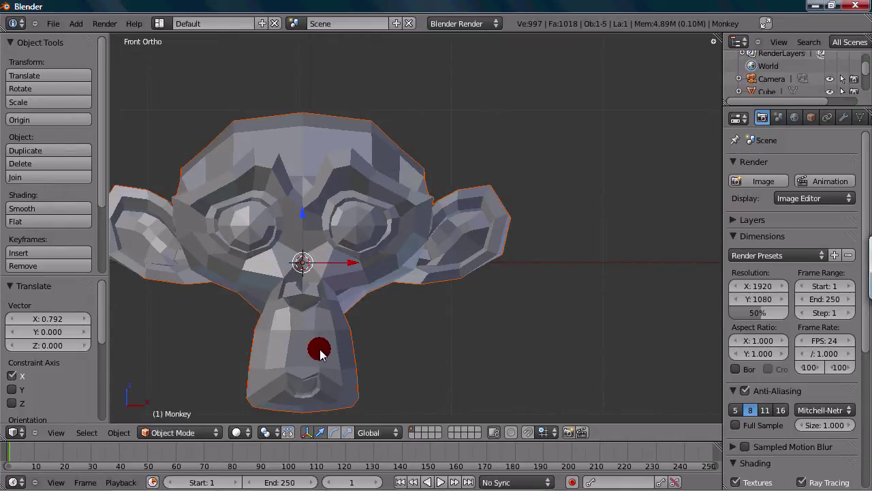
key(z)
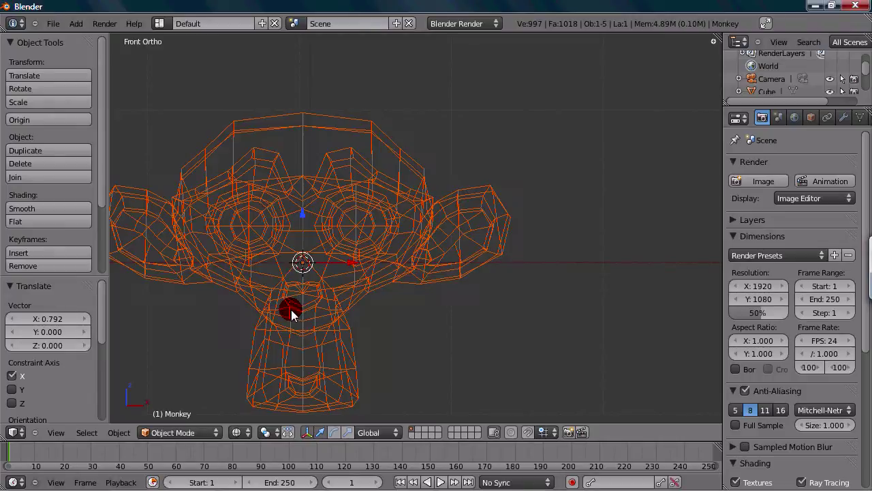
scroll(291, 310, down, 1)
scroll(291, 310, up, 3)
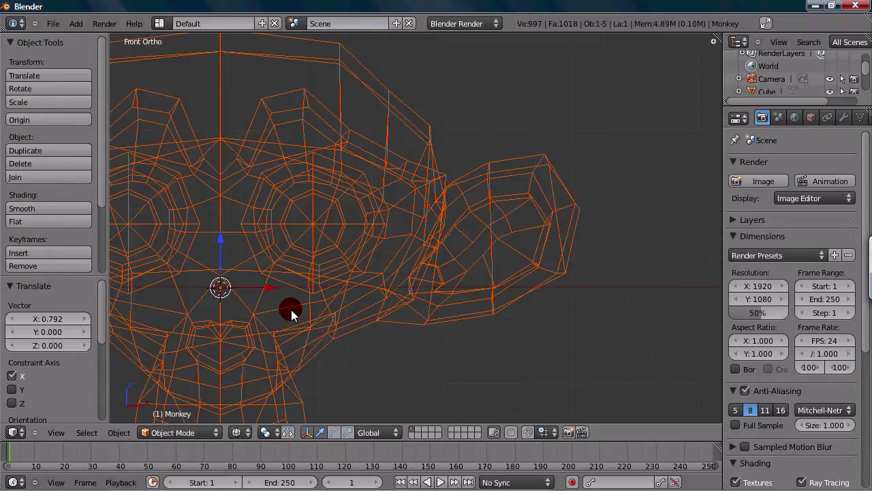
scroll(291, 310, down, 2)
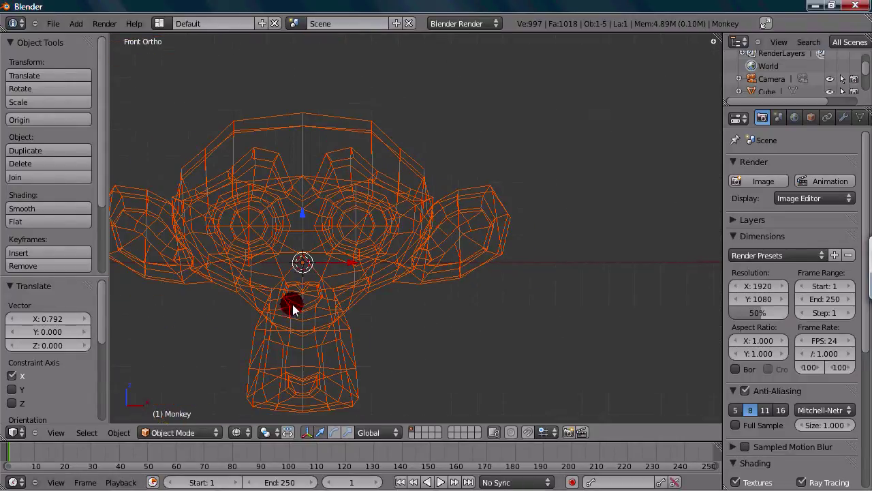
scroll(293, 304, down, 1)
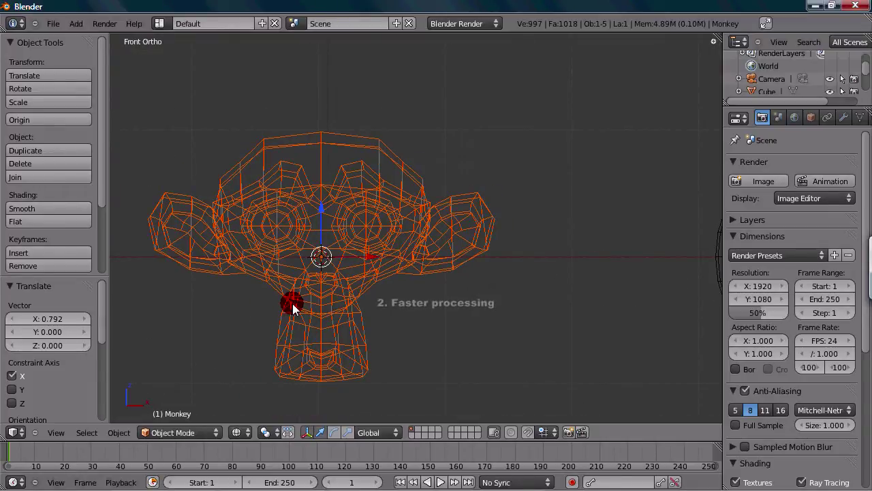
scroll(293, 303, down, 4)
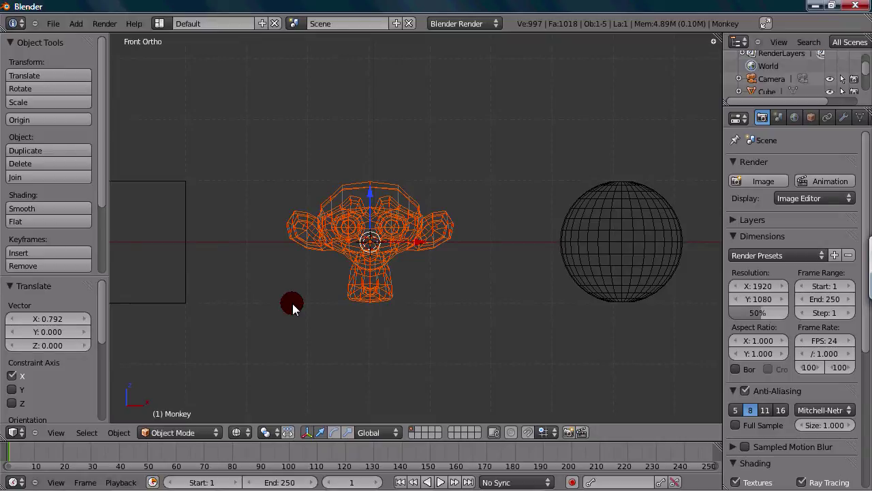
click(237, 432)
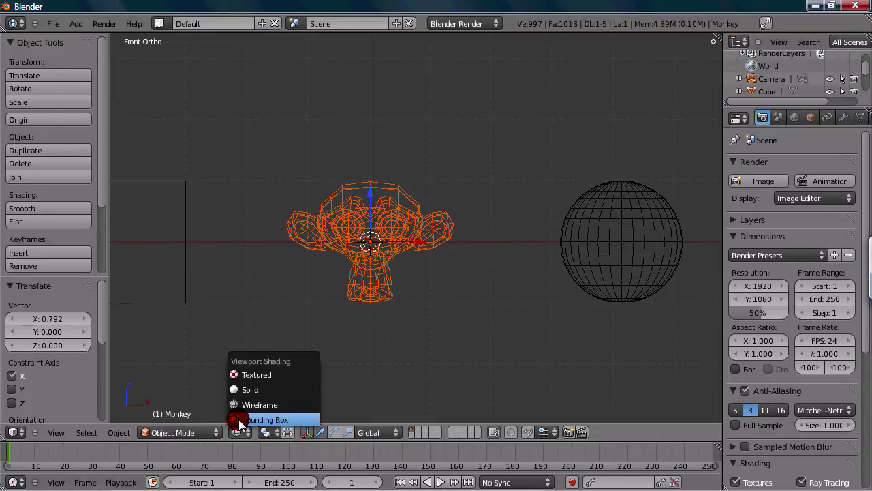
- Switch viewport shading to Bounding Box so objects show only their boxes
click(240, 420)
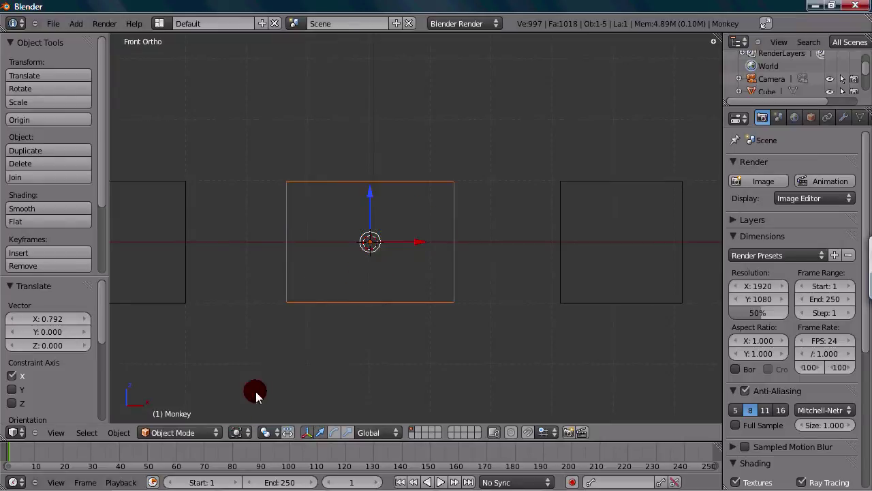
scroll(274, 358, down, 2)
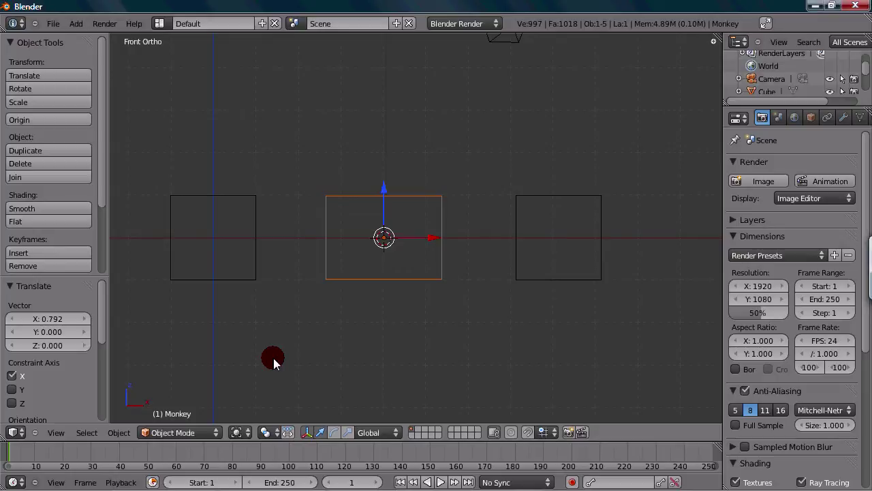
- Switch the viewport to Solid shading and select the lamp
click(236, 432)
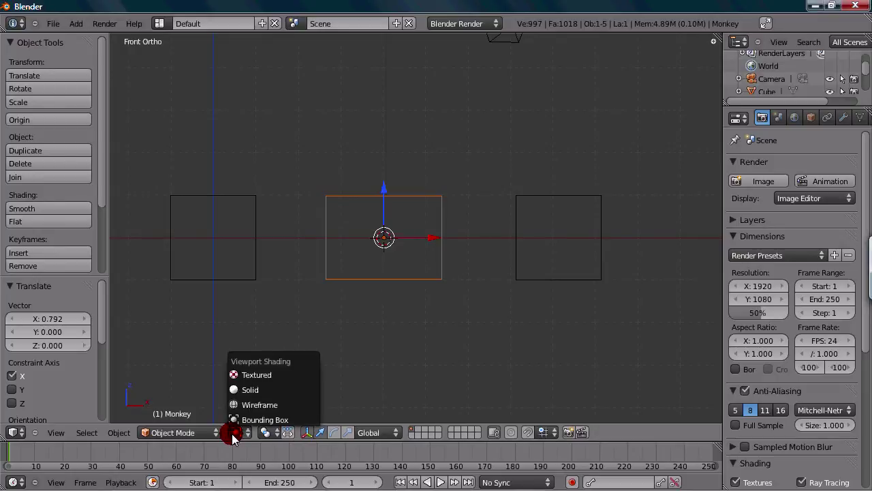
click(252, 387)
scroll(248, 339, down, 1)
scroll(247, 339, up, 2)
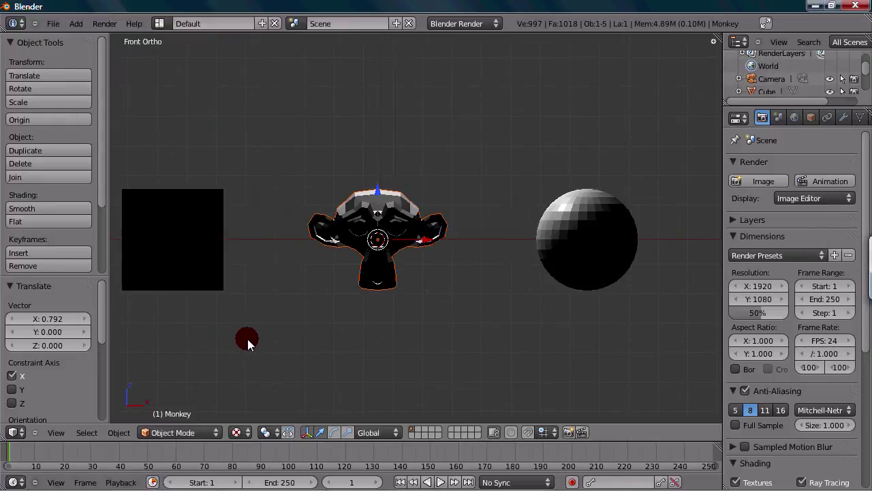
scroll(248, 338, down, 6)
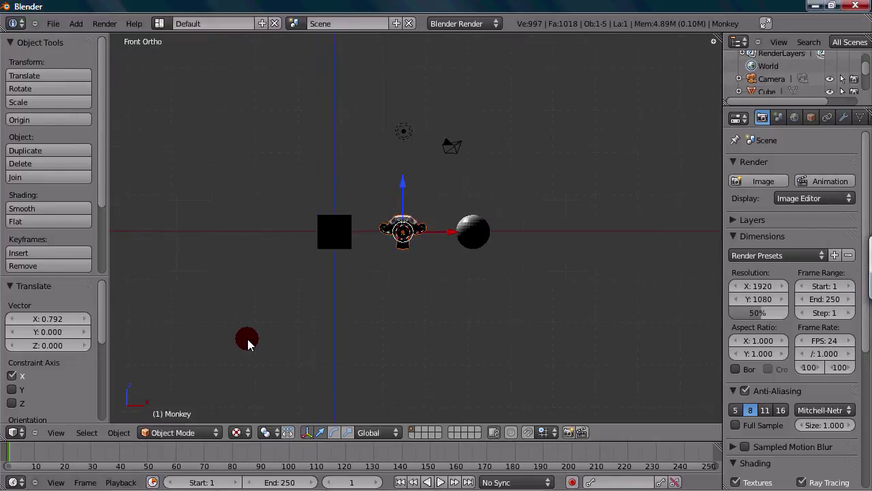
scroll(356, 222, up, 5)
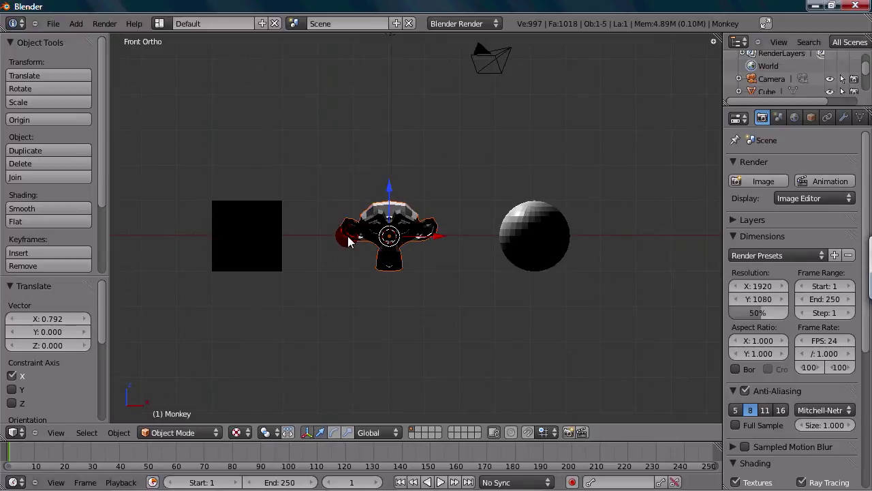
scroll(346, 271, down, 3)
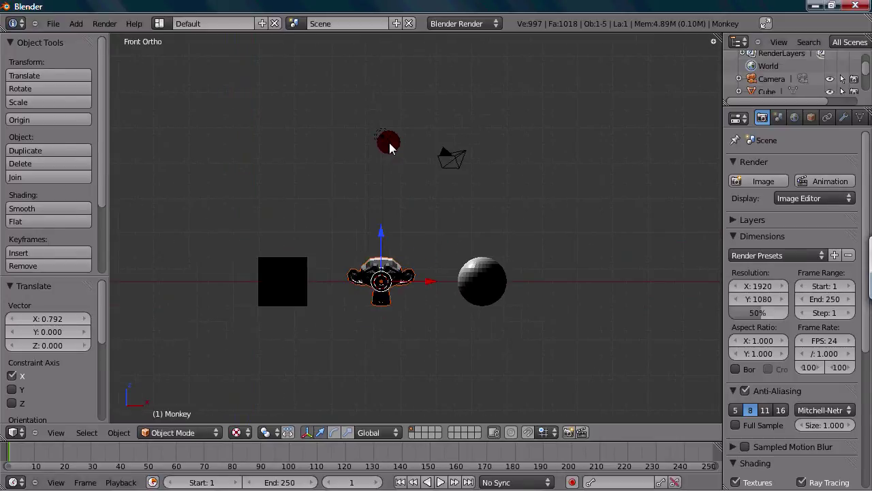
right_click(387, 145)
scroll(334, 214, up, 1)
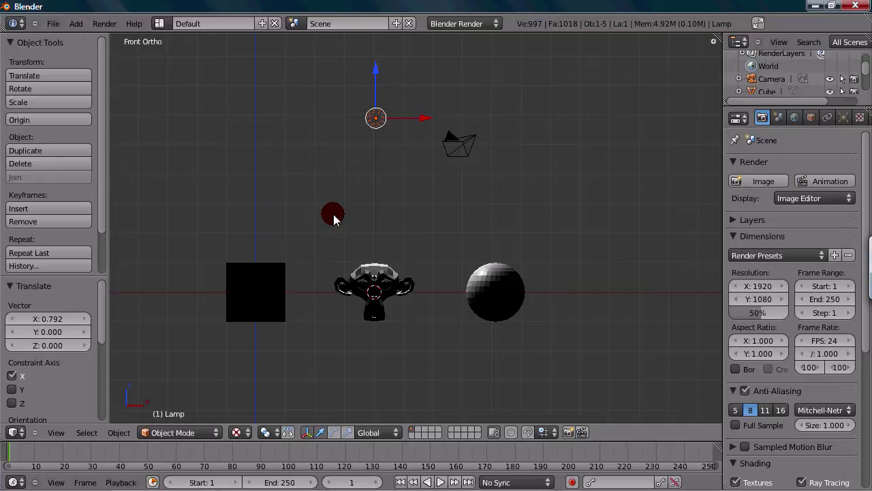
scroll(354, 253, up, 5)
scroll(308, 308, down, 1)
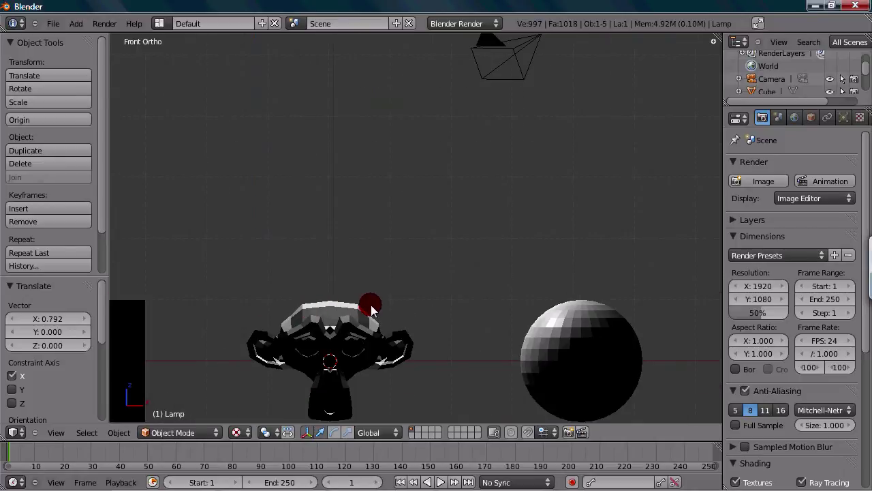
scroll(372, 310, down, 1)
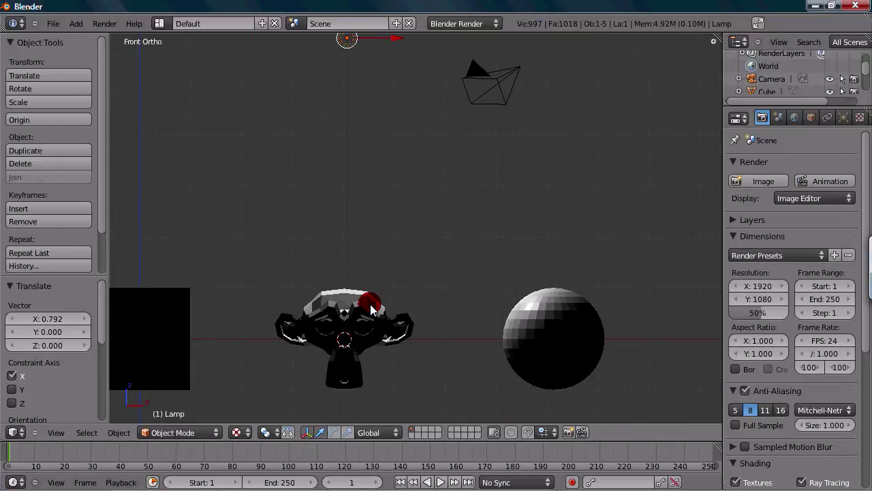
scroll(370, 308, down, 3)
scroll(371, 308, up, 6)
scroll(370, 308, down, 3)
scroll(362, 240, down, 1)
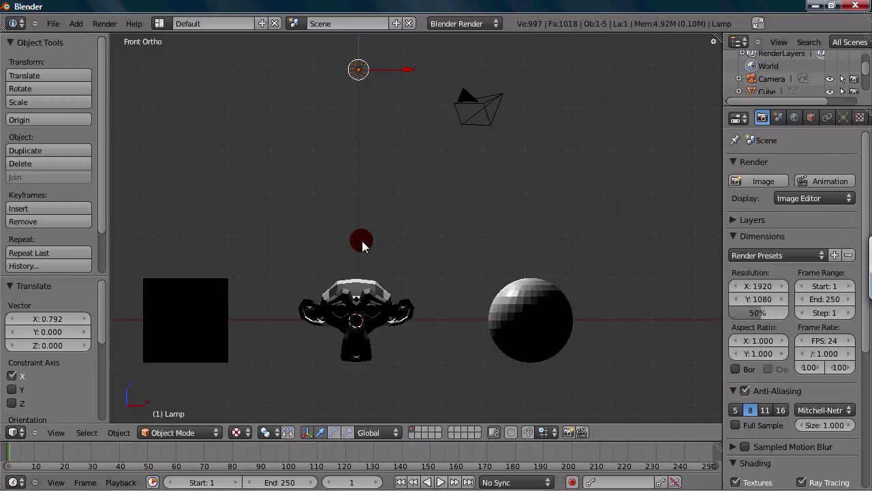
scroll(362, 243, down, 4)
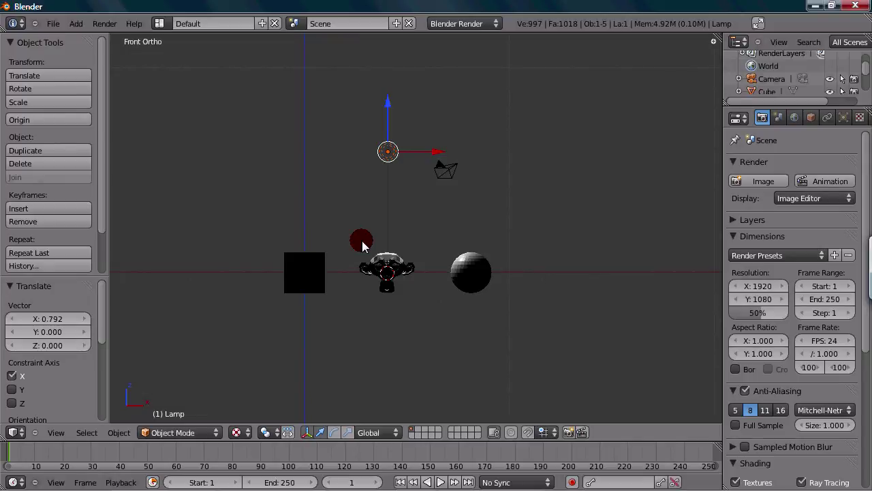
scroll(362, 244, up, 2)
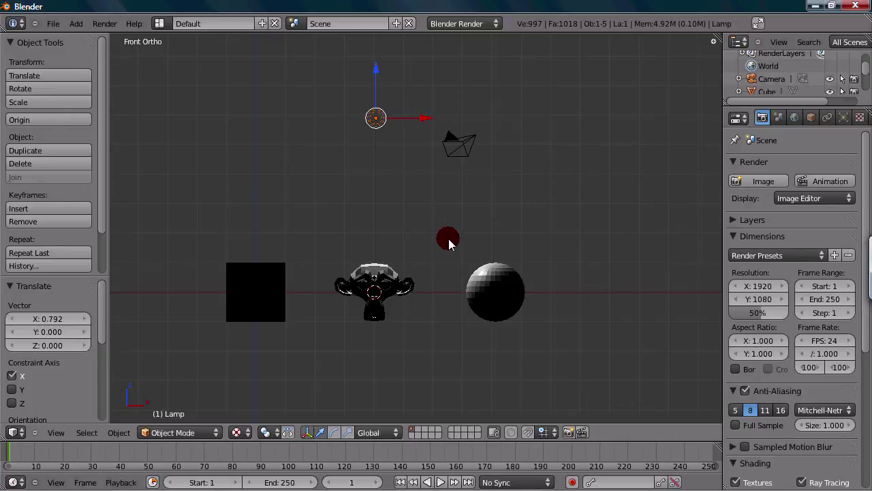
scroll(447, 237, down, 4)
- Split the 3D view into two side-by-side viewports from the corner widget
drag(717, 42, 358, 92)
scroll(557, 206, up, 1)
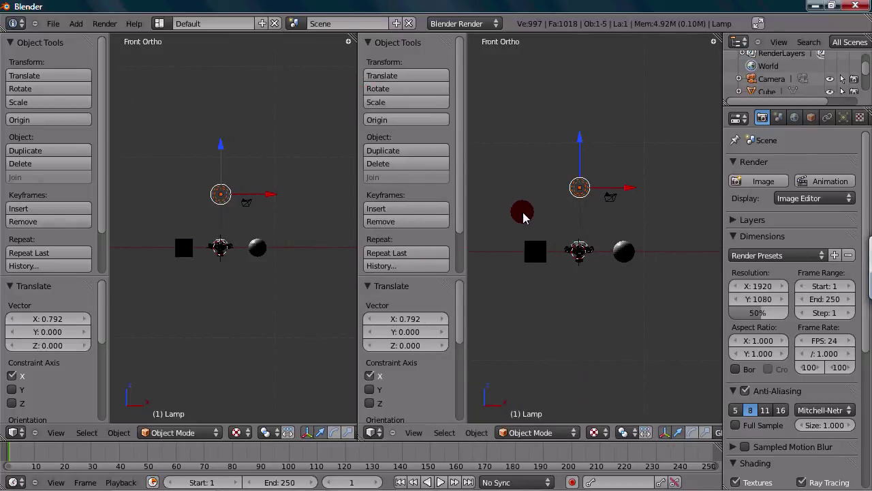
scroll(241, 257, up, 6)
scroll(241, 257, down, 1)
scroll(631, 220, up, 4)
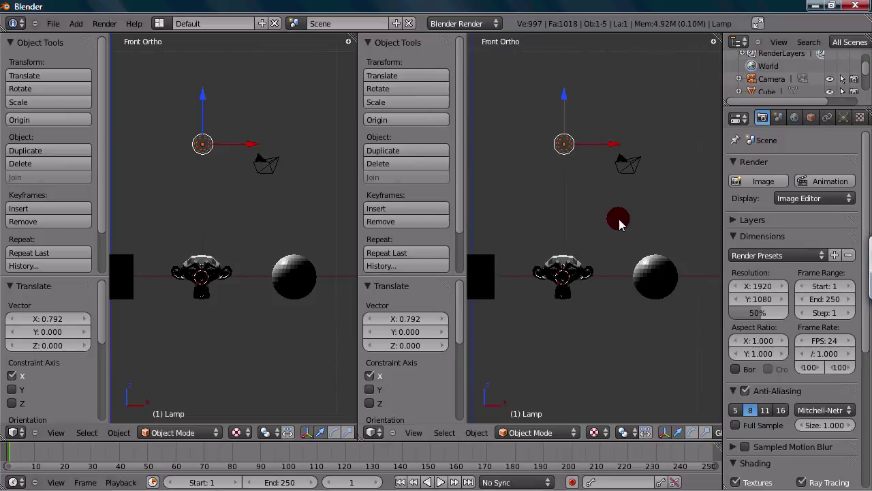
- Give the right view Solid shading and switch the left view to wireframe with Z
click(594, 432)
click(603, 390)
scroll(584, 344, up, 3)
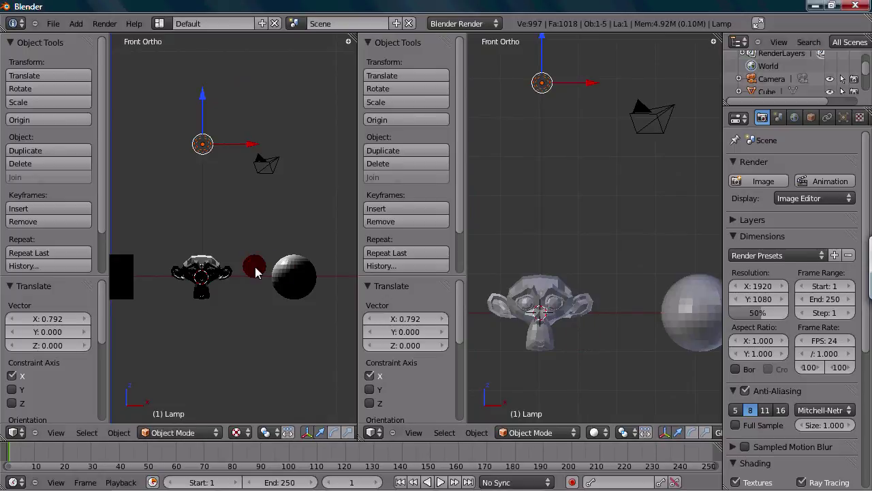
key(z)
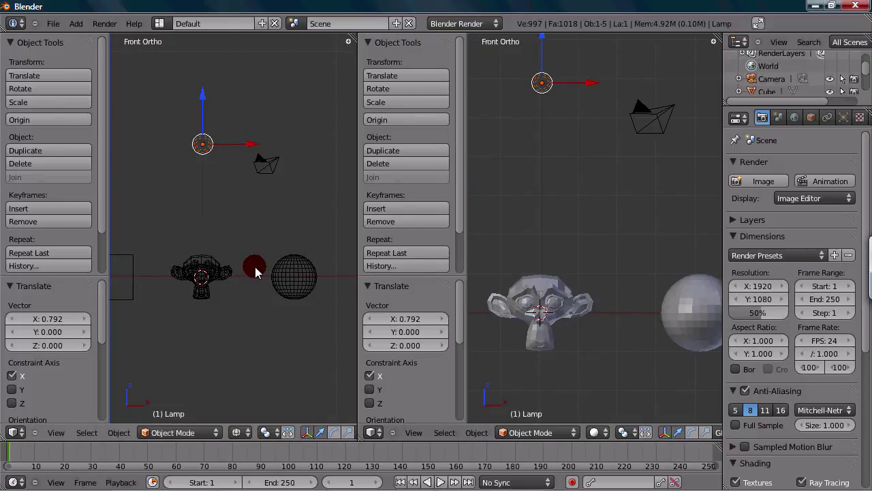
scroll(266, 273, up, 4)
scroll(165, 287, up, 3)
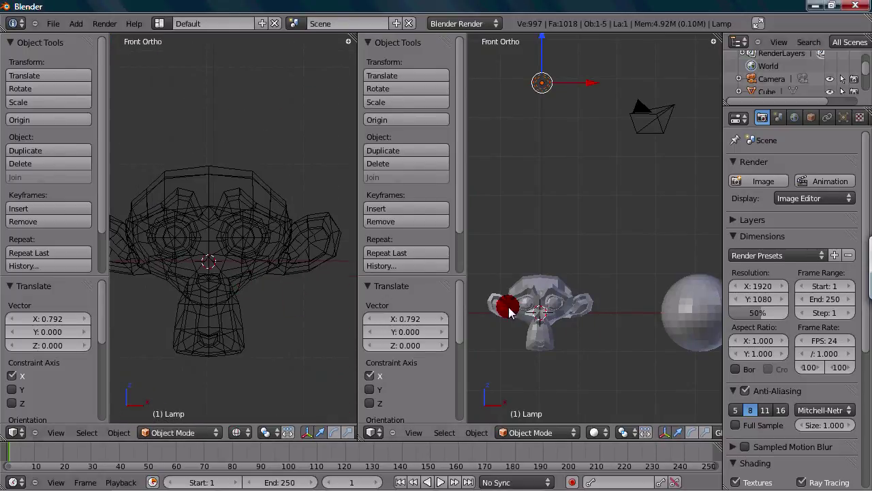
scroll(508, 308, up, 5)
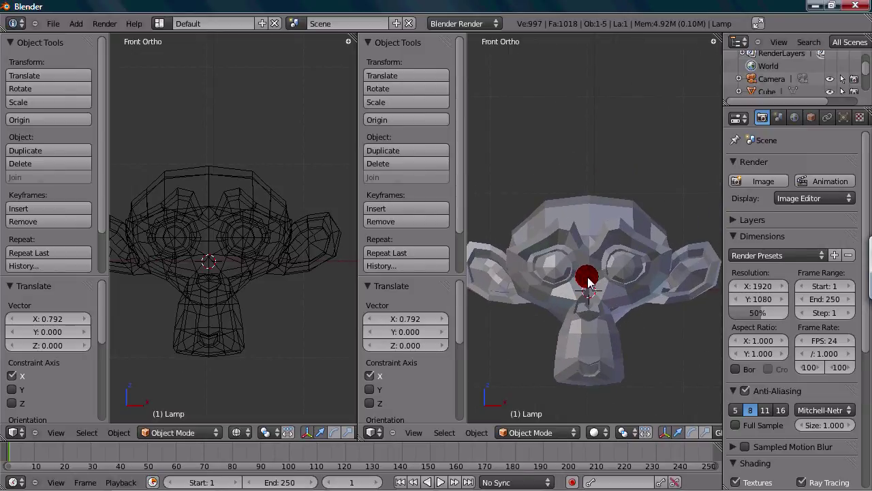
- Set the right view's shading to Textured and select the monkey
click(594, 432)
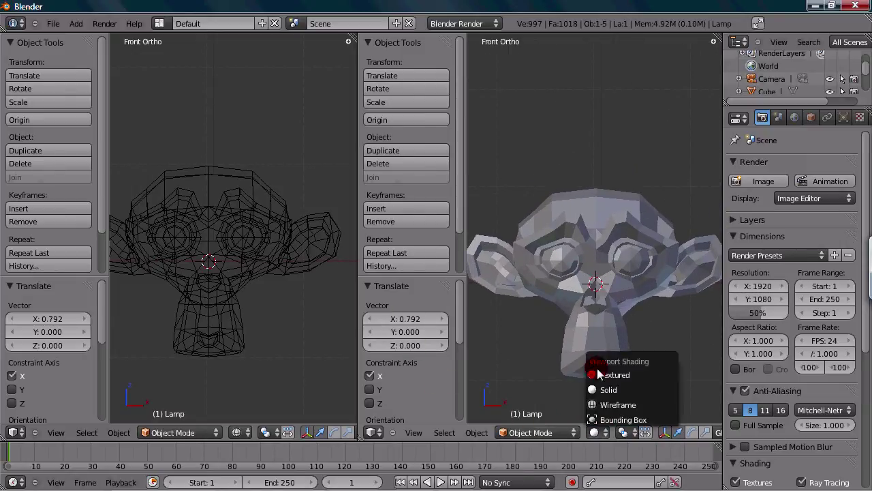
click(599, 374)
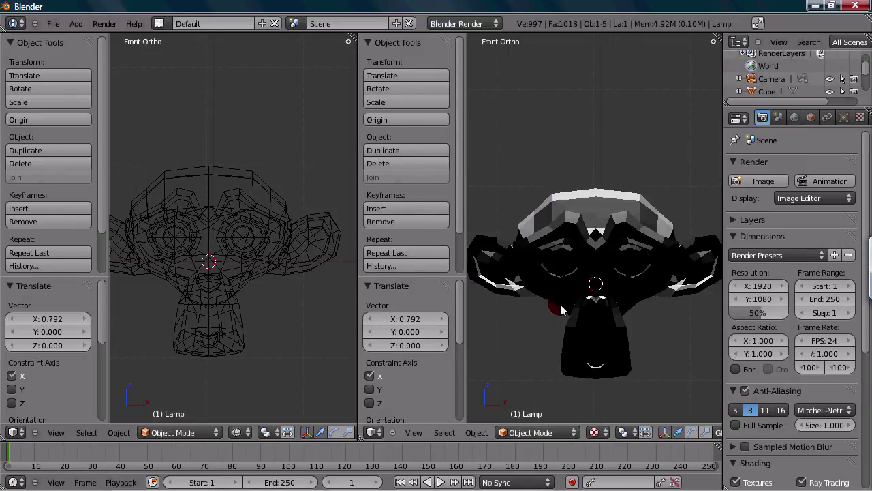
right_click(227, 239)
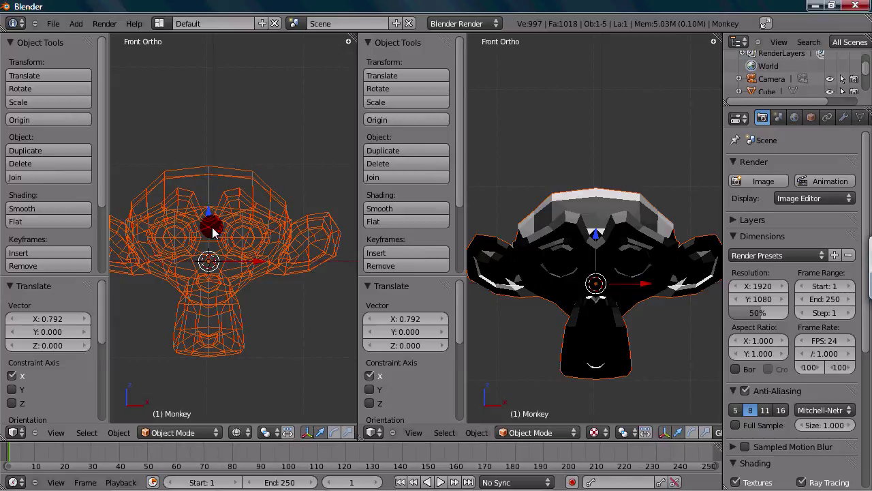
scroll(213, 232, down, 2)
scroll(528, 227, down, 2)
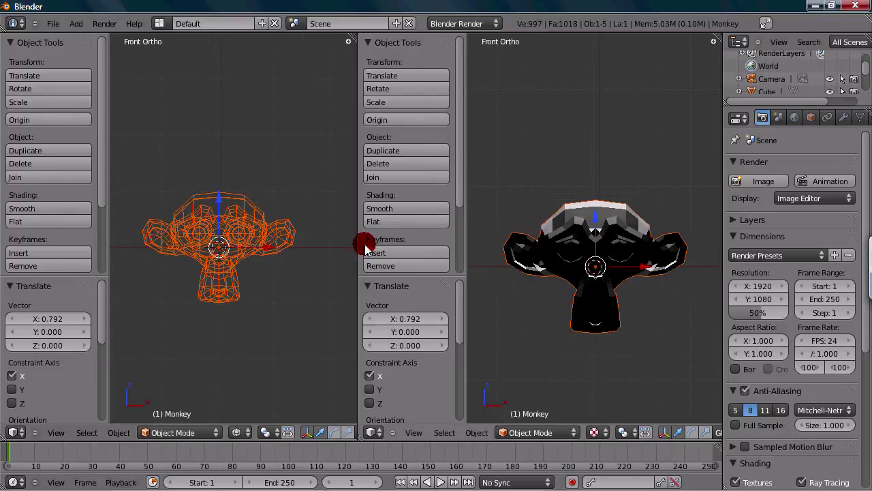